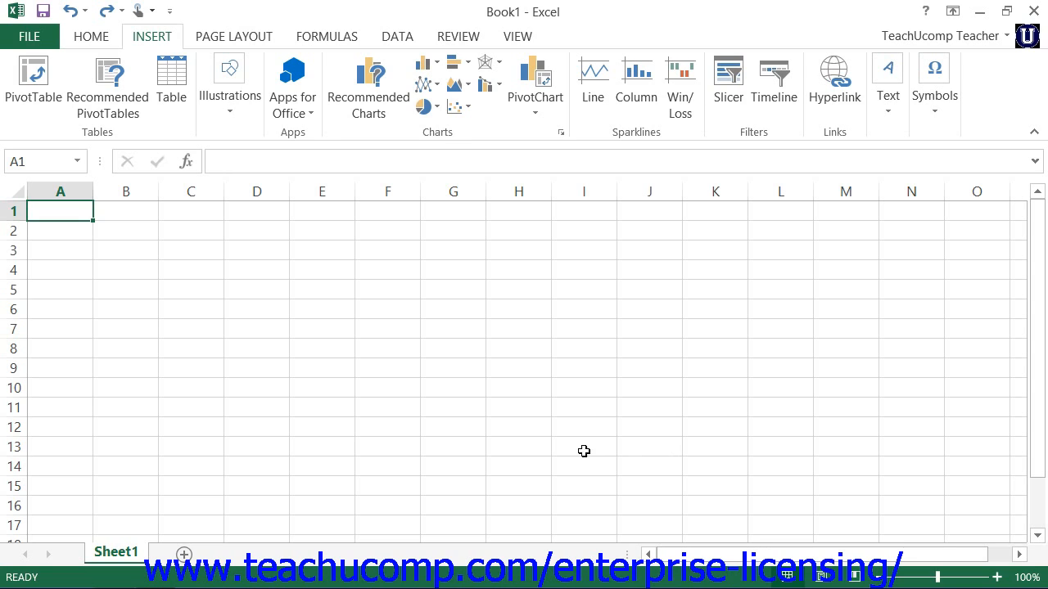
- Create a PivotChart from the external connection Northwind2010 Employees, placed in the existing worksheet at Sheet1!$A$1
{"action": "left_click", "coordinate": [146, 34]}
{"action": "left_click", "coordinate": [537, 108]}
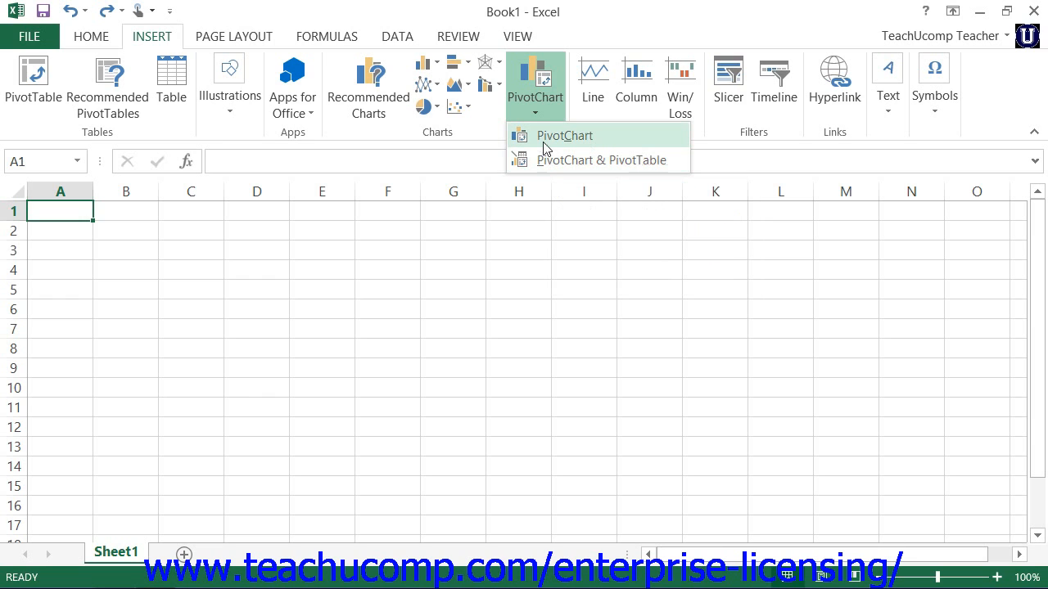
{"action": "left_click", "coordinate": [543, 138]}
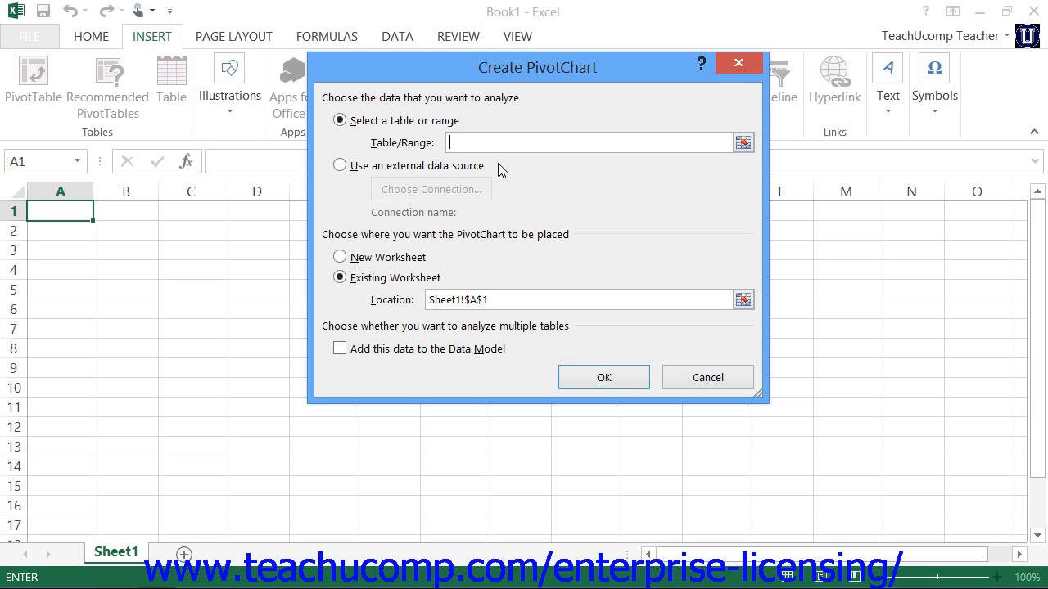
{"action": "left_click", "coordinate": [351, 166]}
{"action": "left_click", "coordinate": [420, 188]}
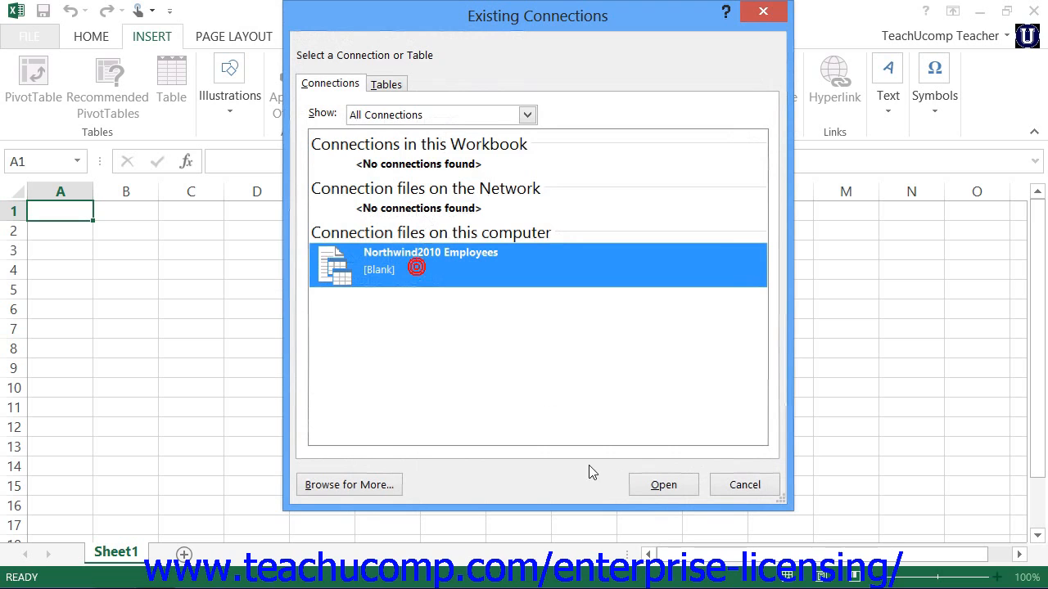
{"action": "left_click", "coordinate": [663, 485]}
{"action": "left_click", "coordinate": [352, 280]}
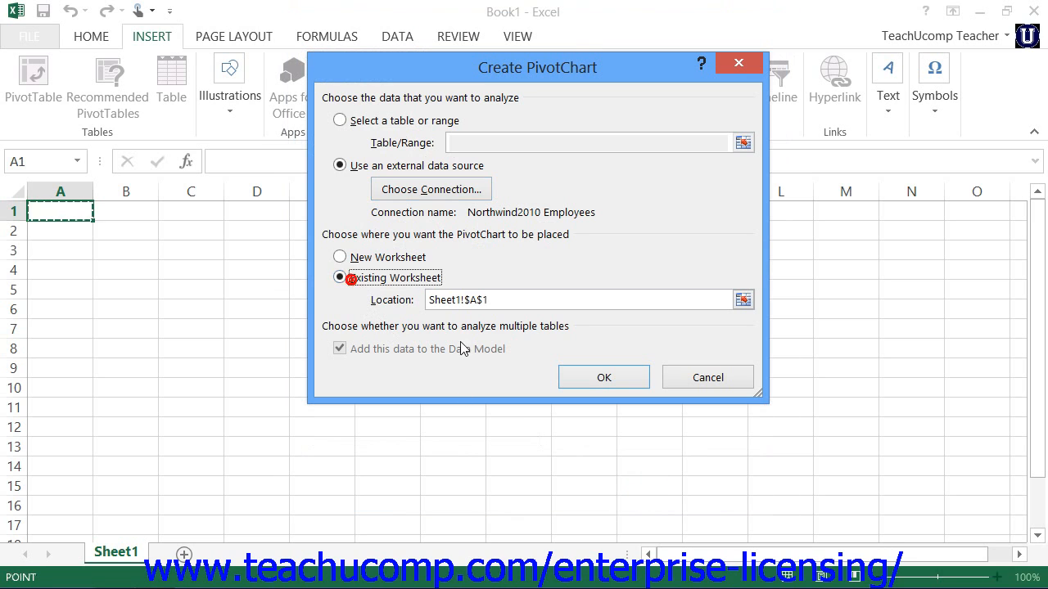
{"action": "left_click", "coordinate": [589, 377]}
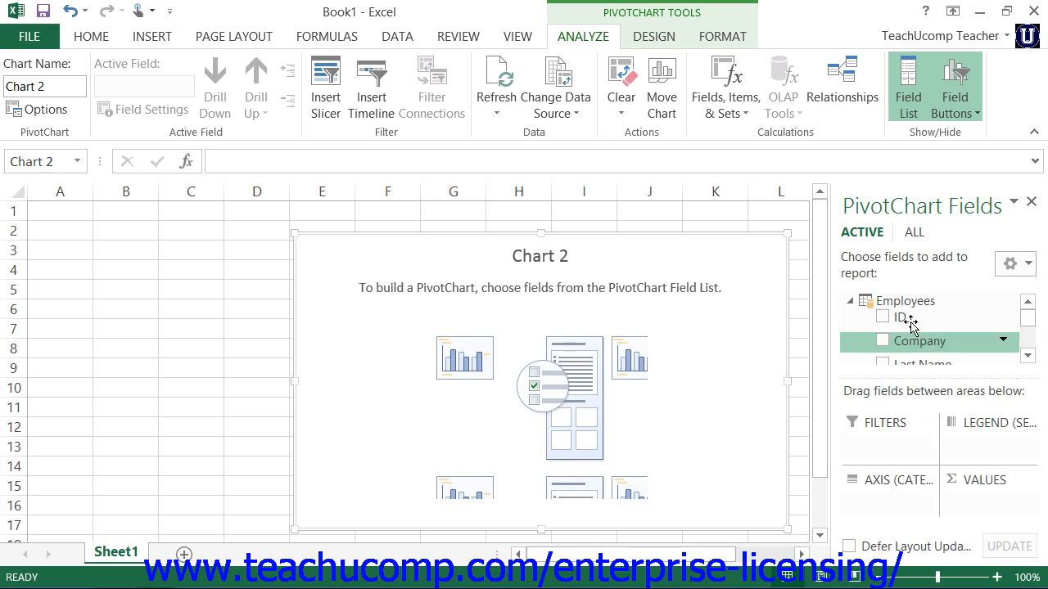
- Add the Job Title field of the Employees table to the PivotChart's axis
{"action": "left_click", "coordinate": [1027, 354]}
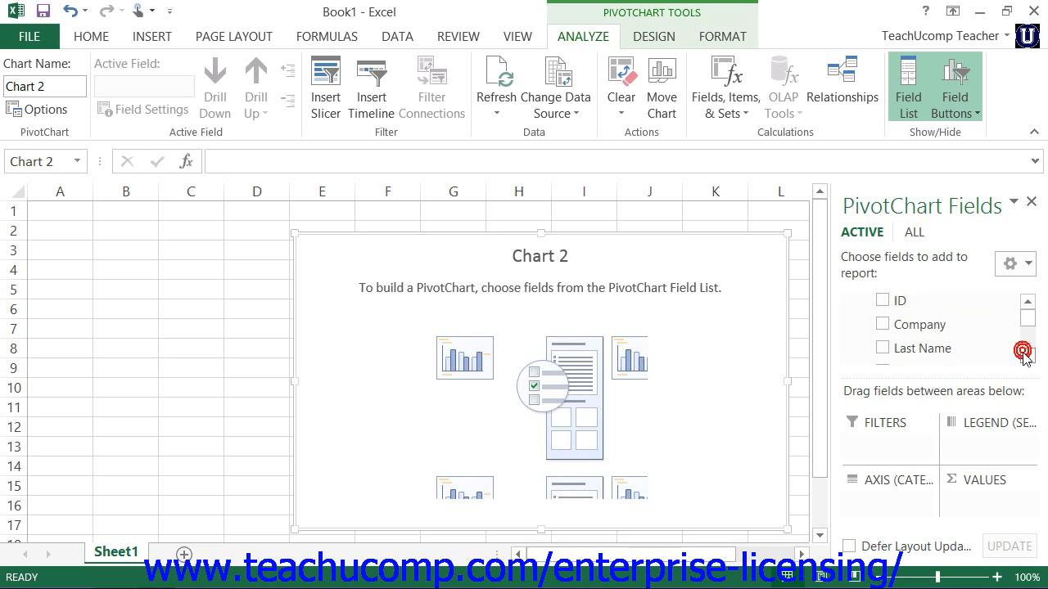
{"action": "left_click", "coordinate": [1026, 355]}
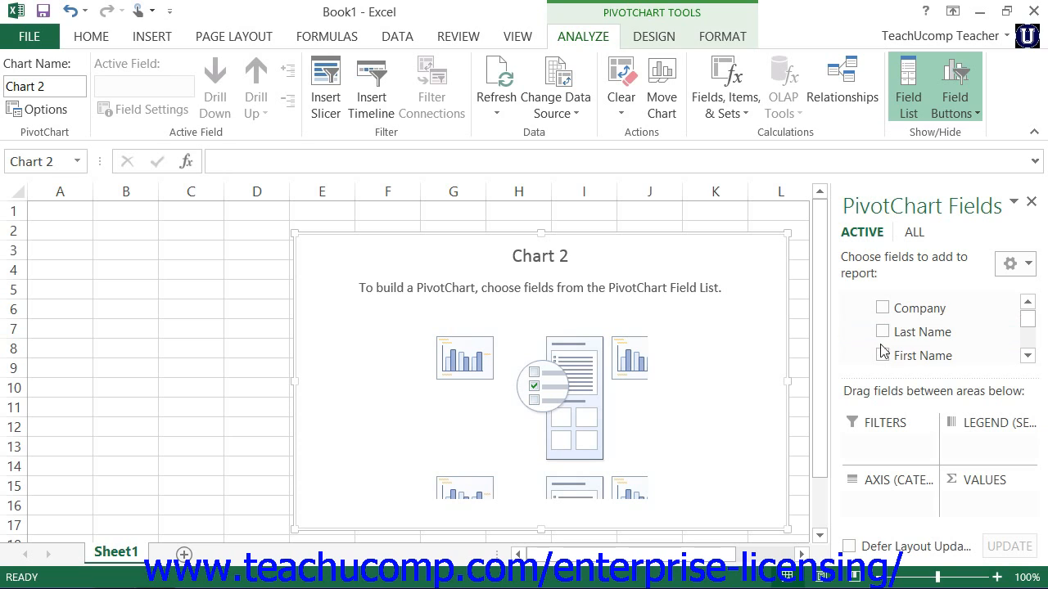
{"action": "left_click", "coordinate": [1026, 356]}
{"action": "left_click", "coordinate": [1026, 356]}
{"action": "left_click", "coordinate": [1026, 356]}
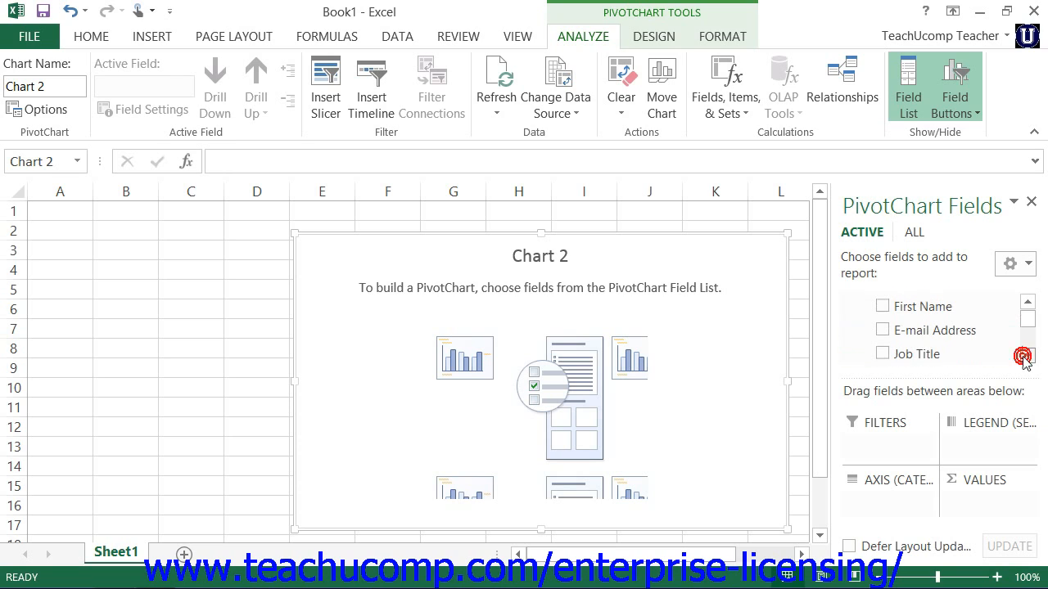
{"action": "left_click", "coordinate": [1026, 356]}
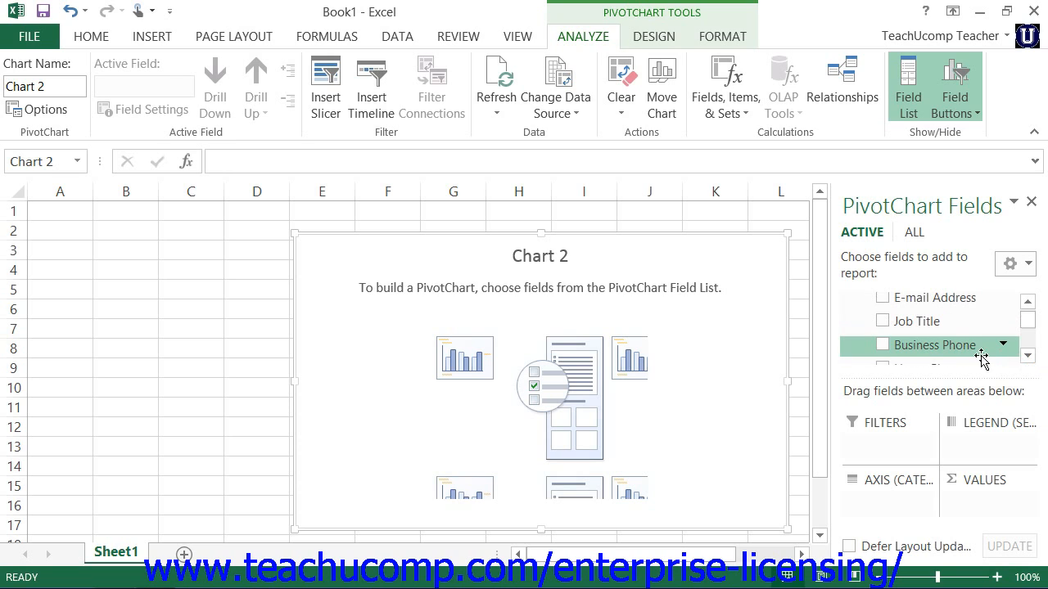
{"action": "left_click", "coordinate": [882, 321]}
- Collapse the Employees, Order Details, Orders and Products tables in the PivotChart field list
{"action": "left_click_drag", "start_coordinate": [1029, 325], "coordinate": [1027, 315]}
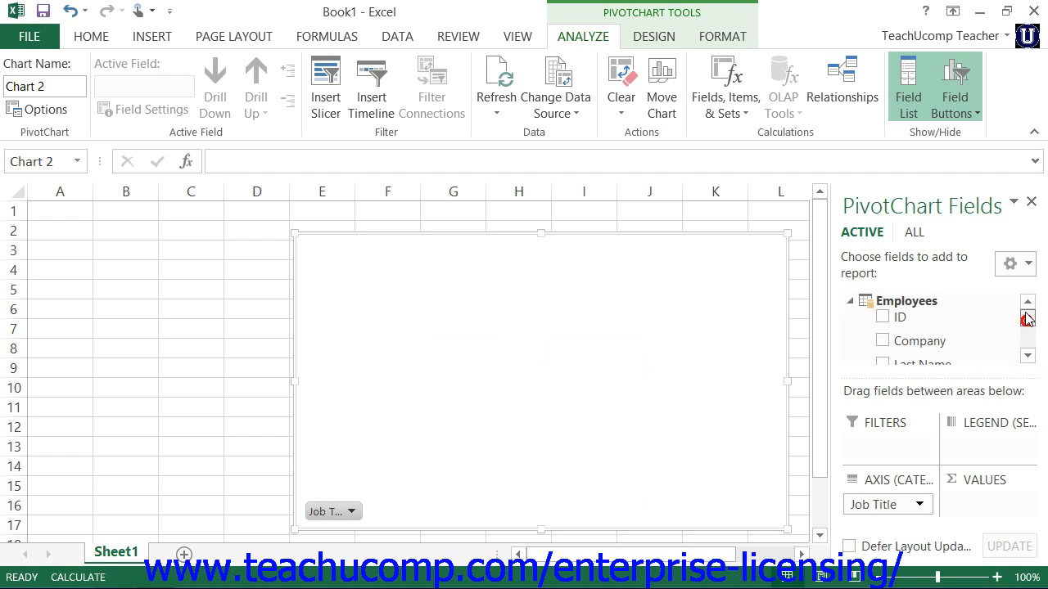
{"action": "left_click", "coordinate": [847, 303]}
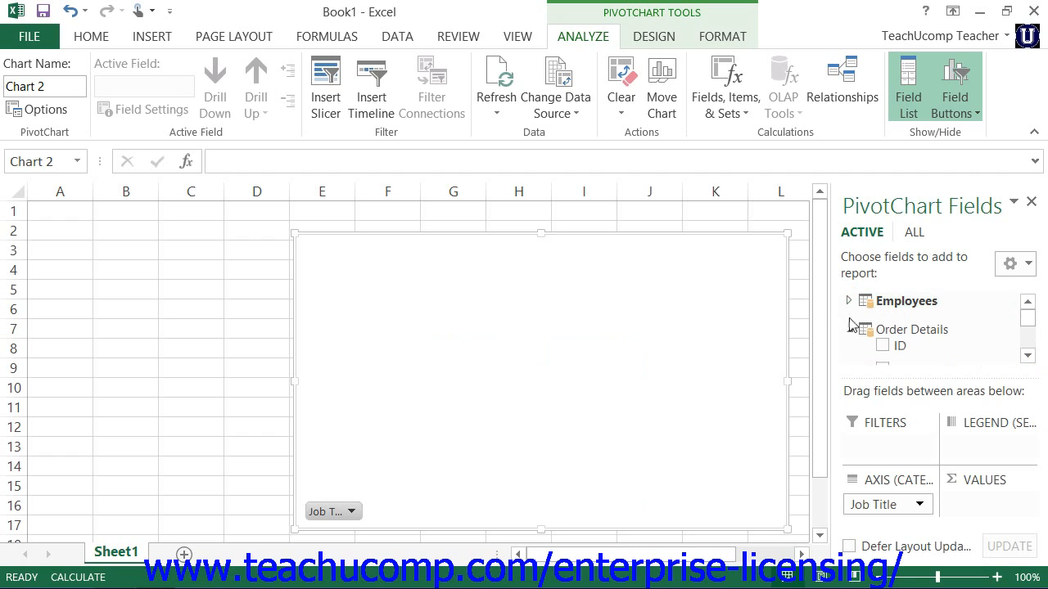
{"action": "left_click", "coordinate": [1027, 358]}
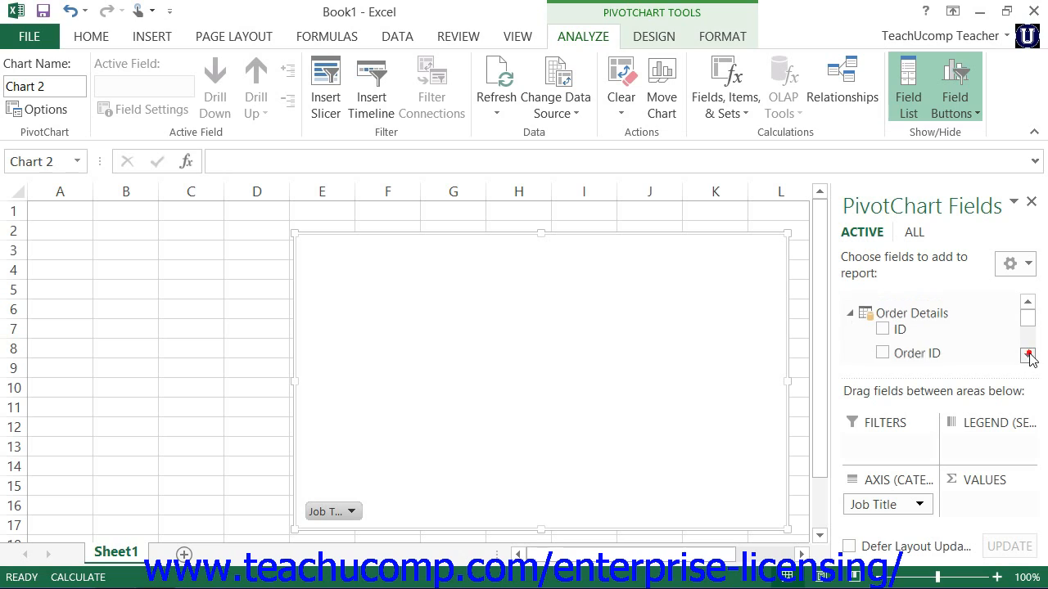
{"action": "left_click", "coordinate": [849, 315]}
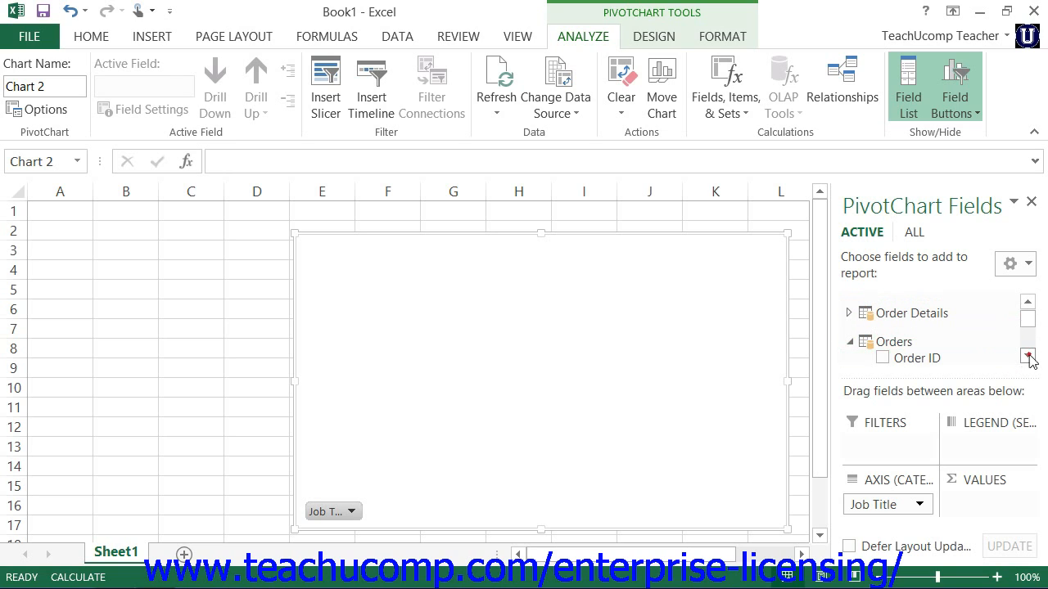
{"action": "left_click", "coordinate": [1027, 356]}
{"action": "left_click", "coordinate": [850, 311]}
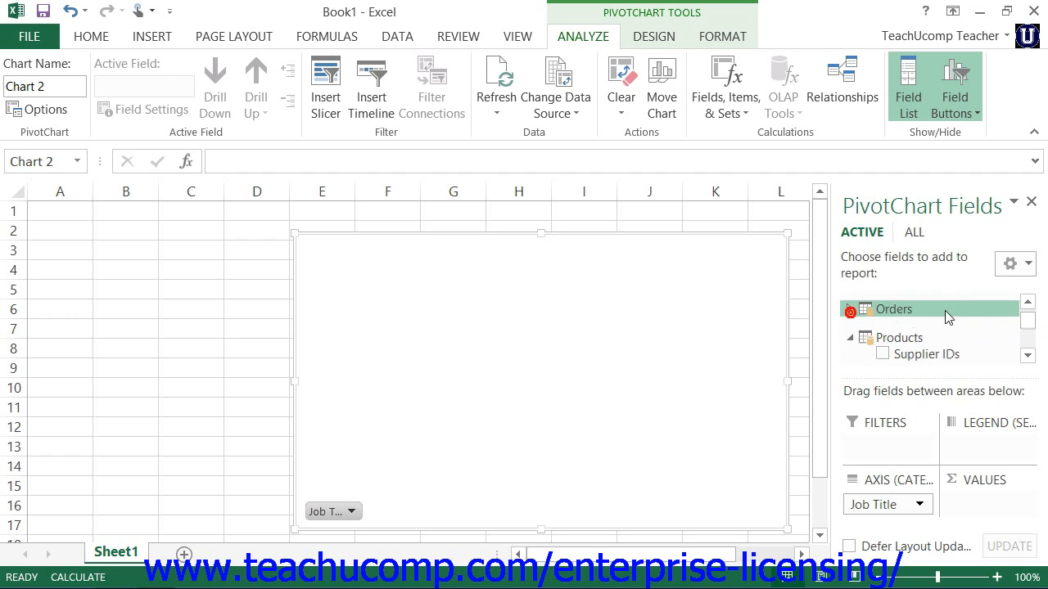
{"action": "left_click", "coordinate": [852, 337]}
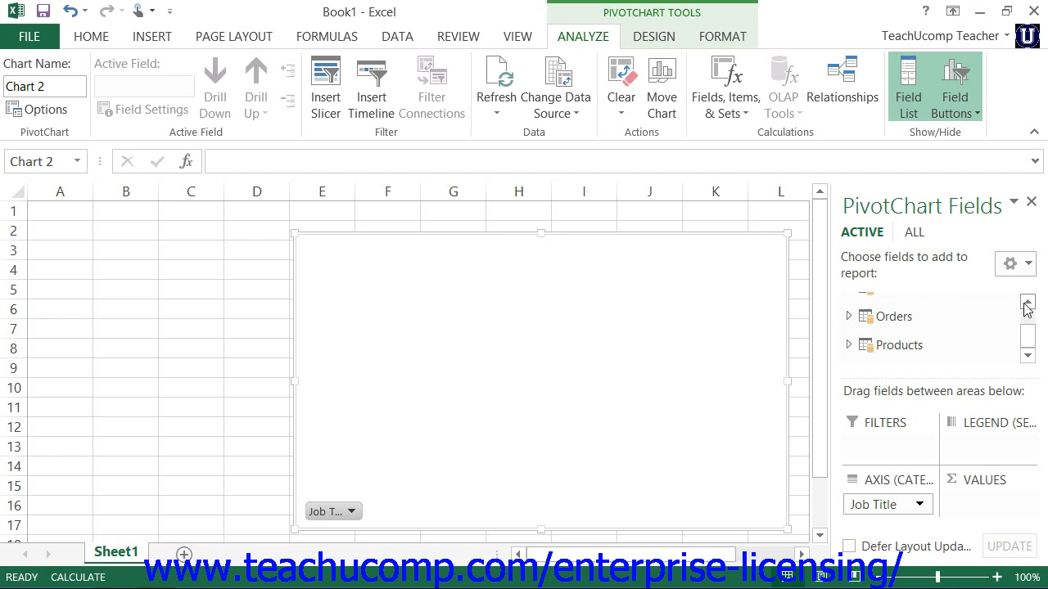
- Expand the Order Details table and add its Order ID field to the PivotChart as the legend series
{"action": "left_click", "coordinate": [1027, 302]}
{"action": "left_click", "coordinate": [849, 304]}
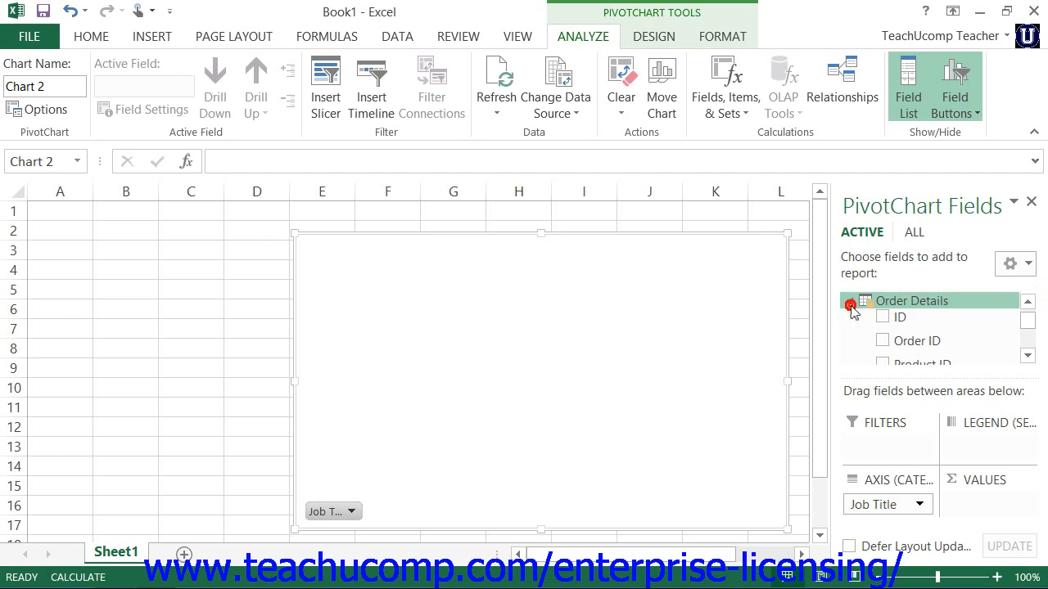
{"action": "left_click", "coordinate": [882, 341]}
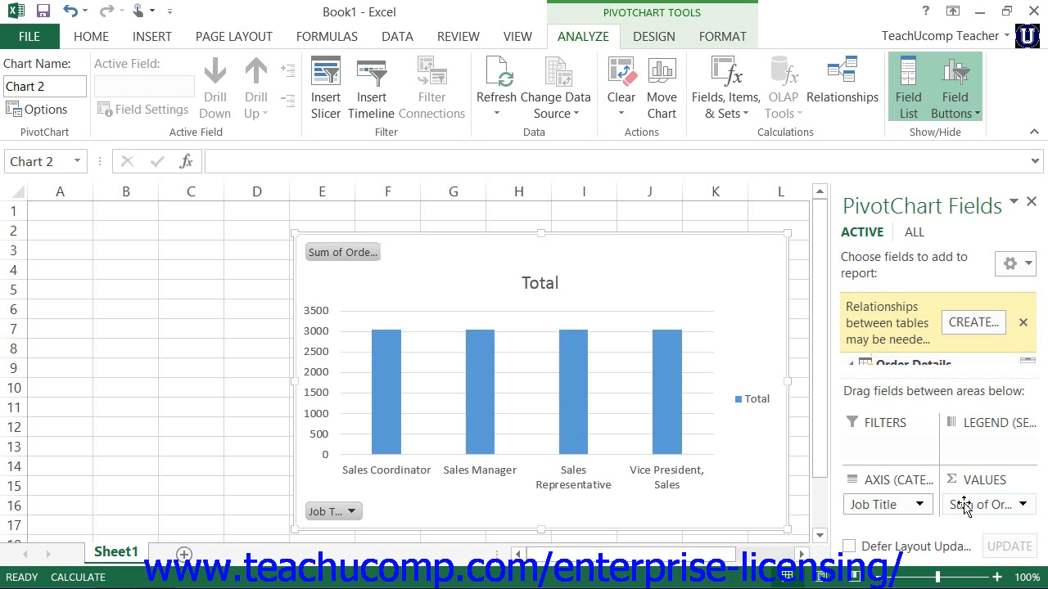
{"action": "left_click_drag", "start_coordinate": [962, 502], "coordinate": [959, 446]}
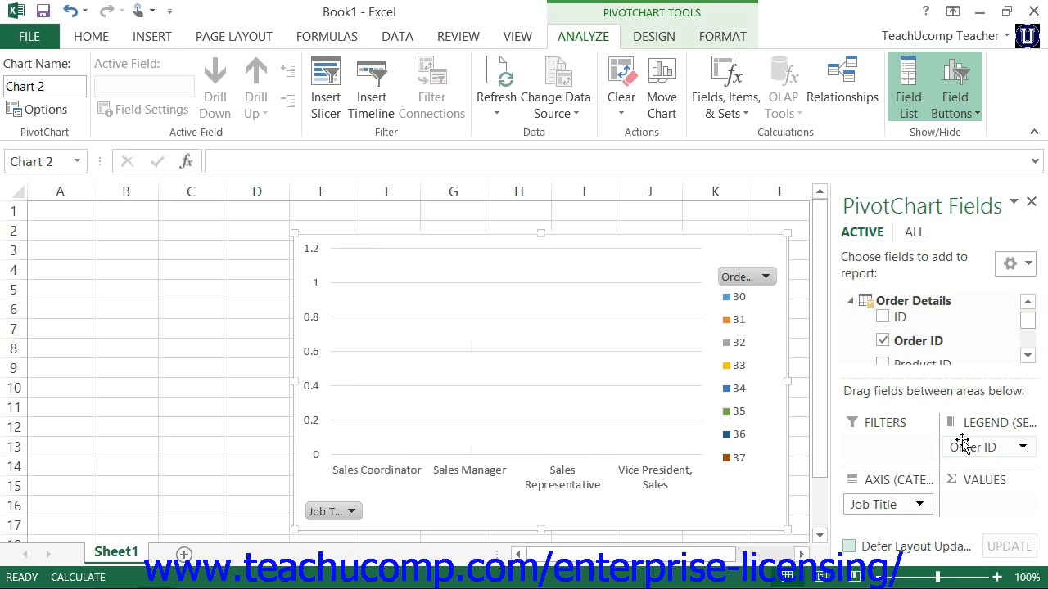
- Add the Quantity field of Order Details to the PivotChart's values
{"action": "left_click", "coordinate": [1027, 355]}
{"action": "left_click", "coordinate": [1027, 355]}
{"action": "left_click", "coordinate": [1027, 355]}
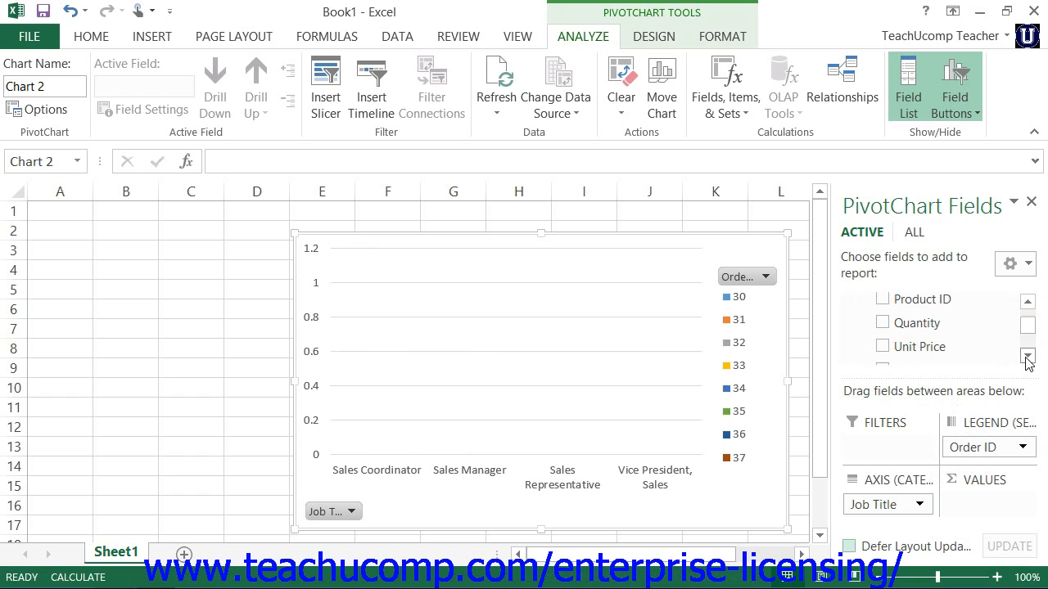
{"action": "left_click", "coordinate": [1027, 355]}
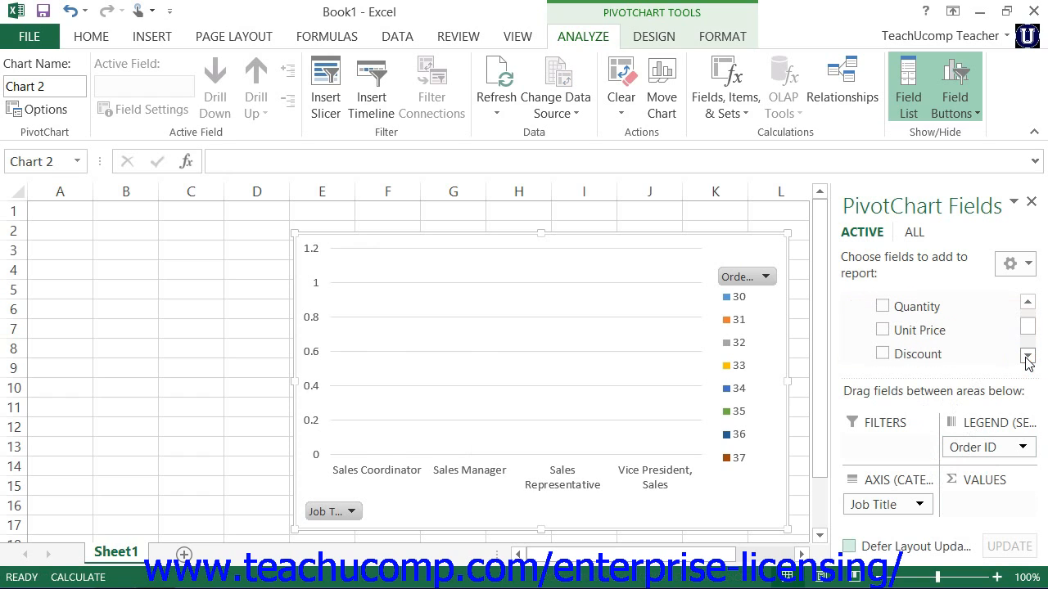
{"action": "left_click", "coordinate": [877, 307]}
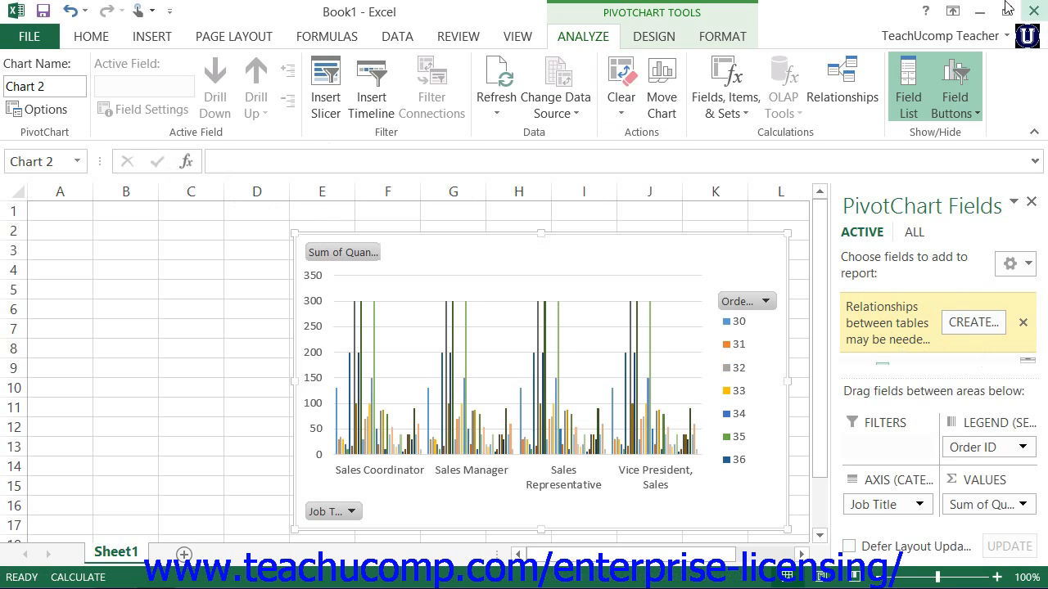
- Close the Book1 workbook without saving its changes
{"action": "left_click", "coordinate": [1033, 9]}
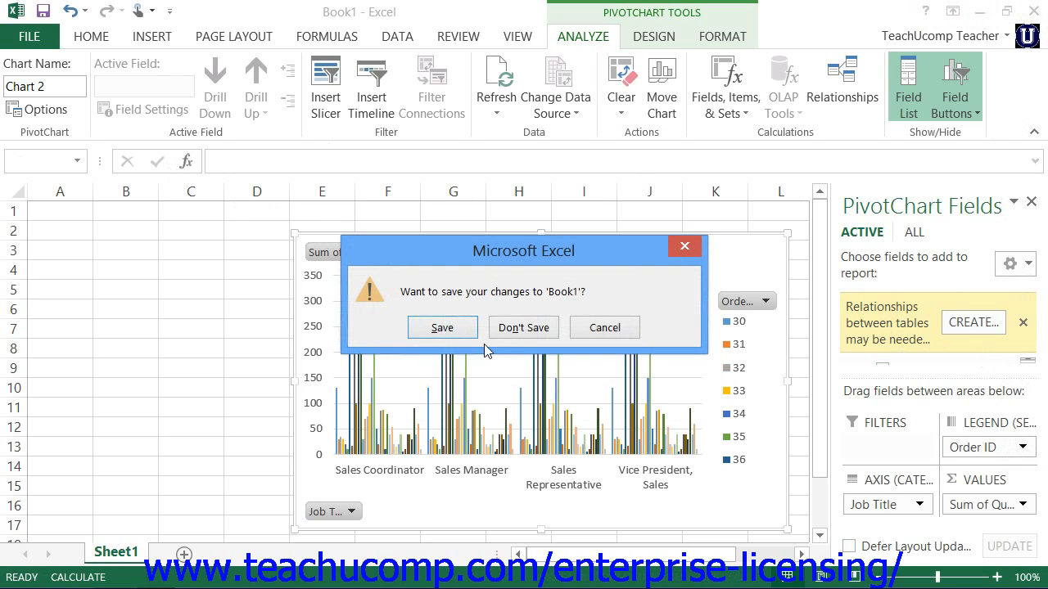
{"action": "left_click", "coordinate": [509, 328]}
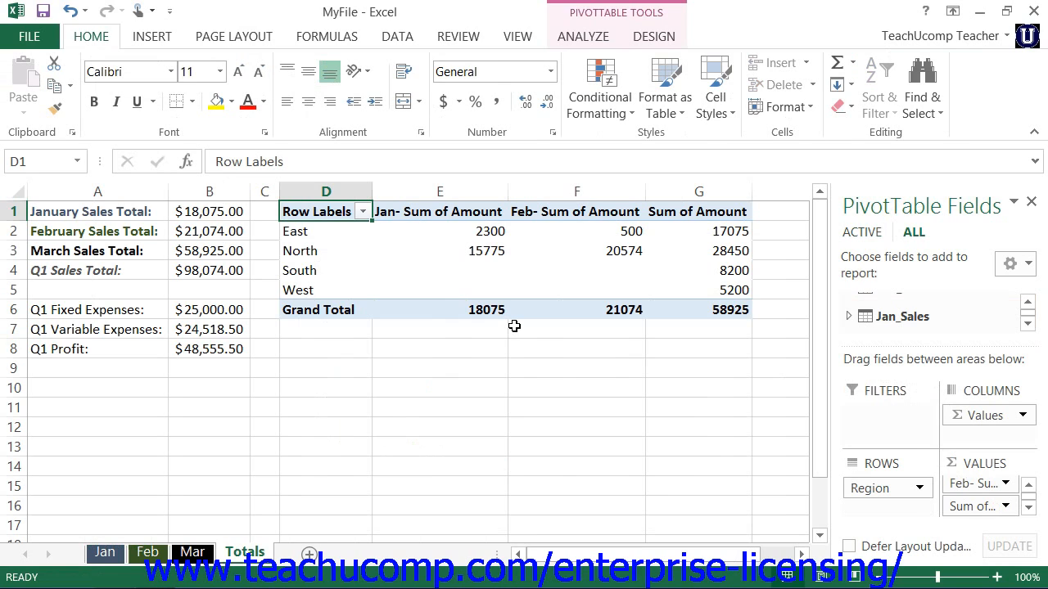
- Insert a Clustered Column PivotChart based on the existing PivotTable in the Totals sheet of MyFile
{"action": "left_click", "coordinate": [320, 214]}
{"action": "left_click", "coordinate": [152, 36]}
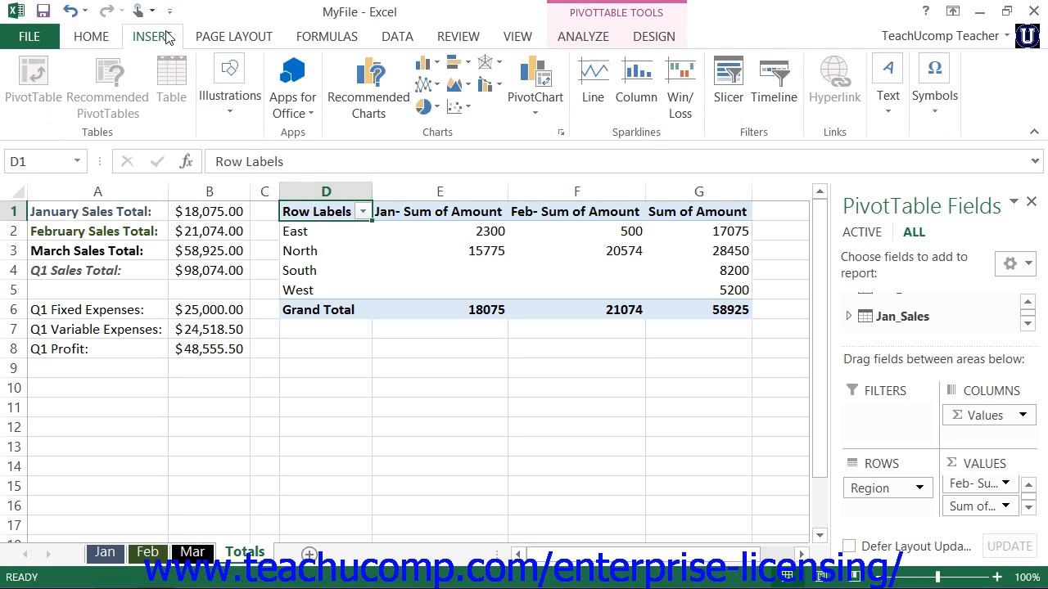
{"action": "left_click", "coordinate": [528, 77]}
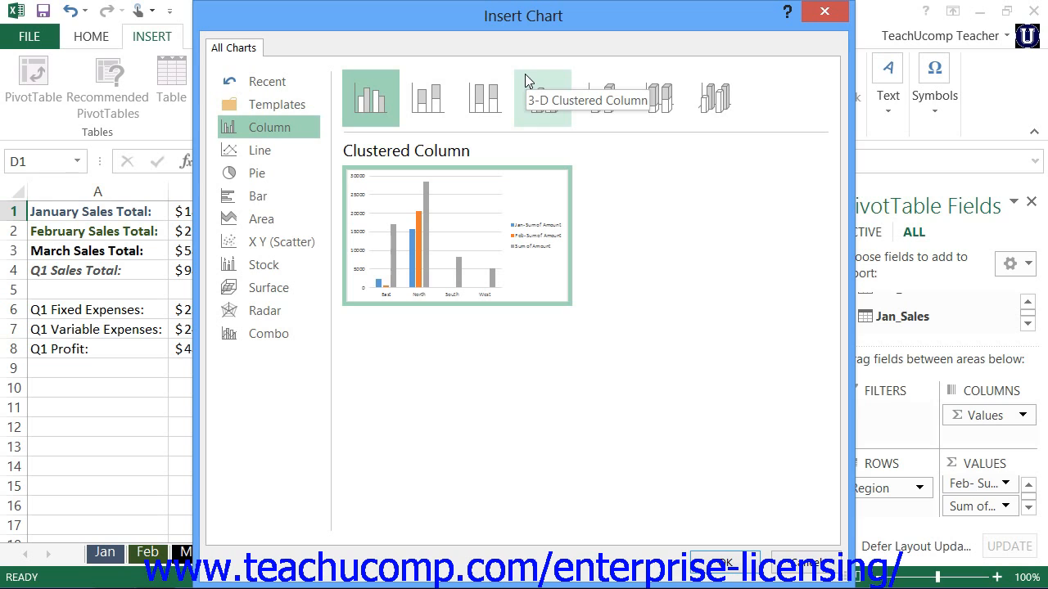
{"action": "mouse_move", "coordinate": [463, 262]}
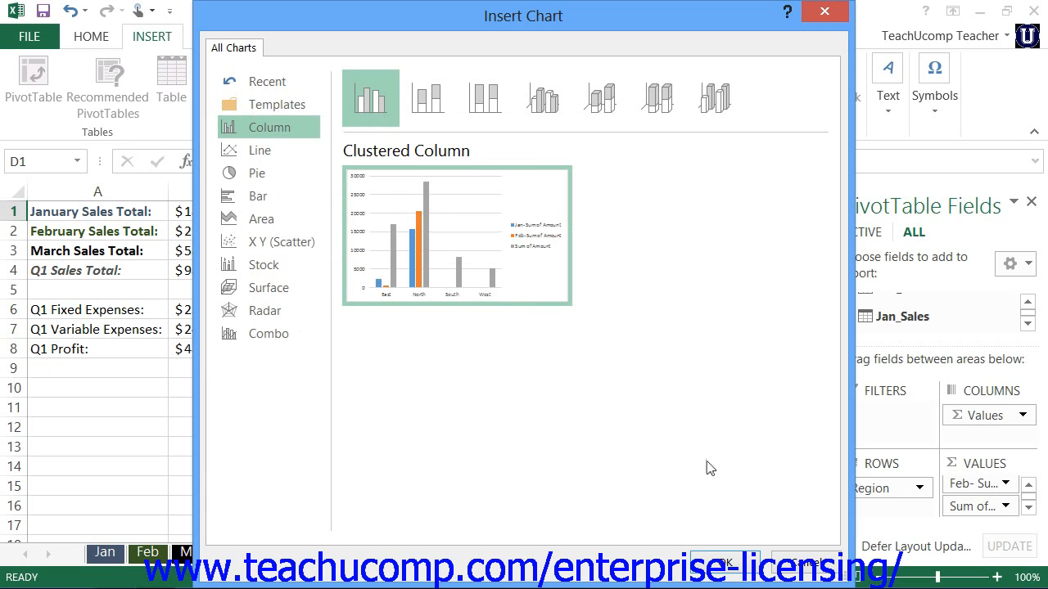
{"action": "left_click", "coordinate": [725, 563]}
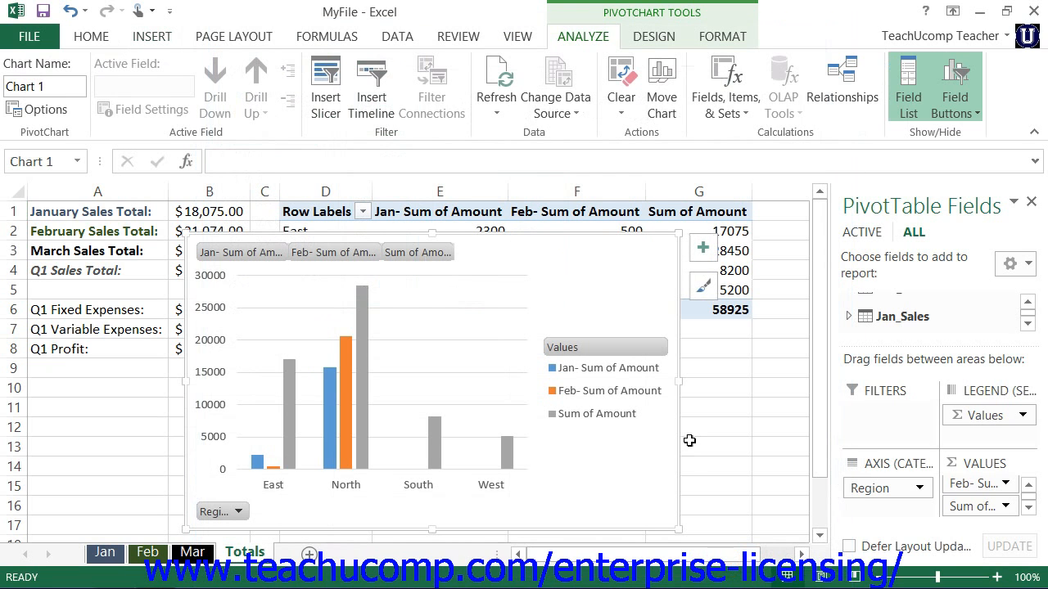